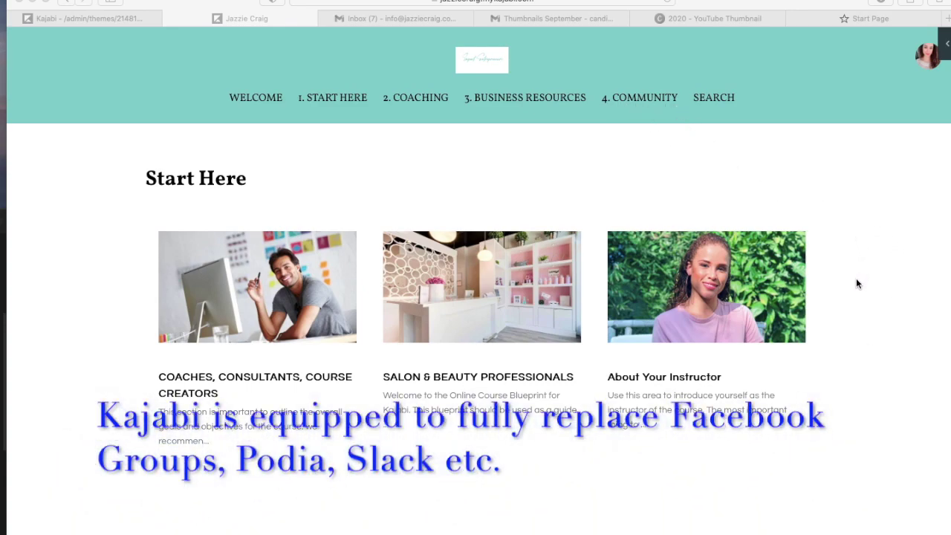
- Bring up the course theme editor and scroll through its header settings
{"action": "left_click", "coordinate": [74, 22]}
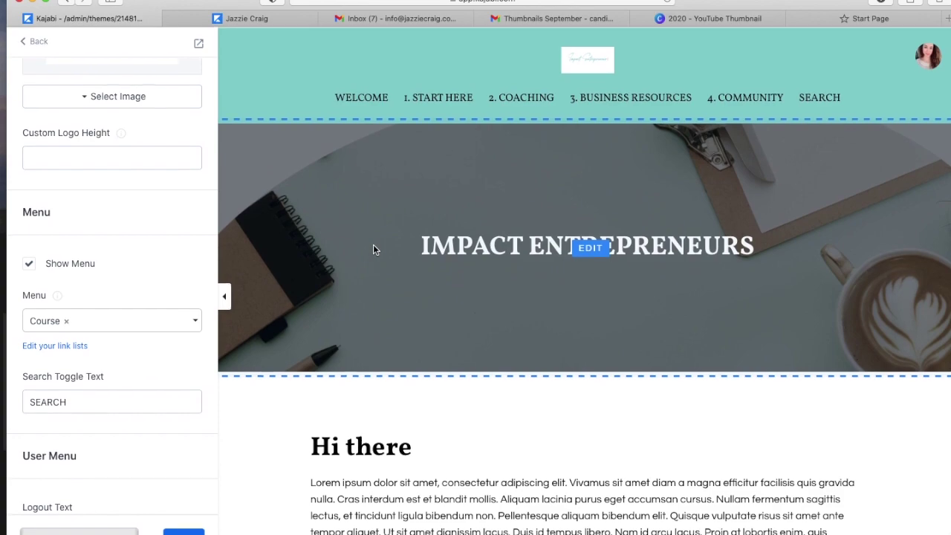
{"action": "scroll", "coordinate": [153, 158], "scroll_direction": "up", "scroll_amount": 2}
{"action": "scroll", "coordinate": [154, 159], "scroll_direction": "up", "scroll_amount": 3}
{"action": "scroll", "coordinate": [155, 159], "scroll_direction": "up", "scroll_amount": 5}
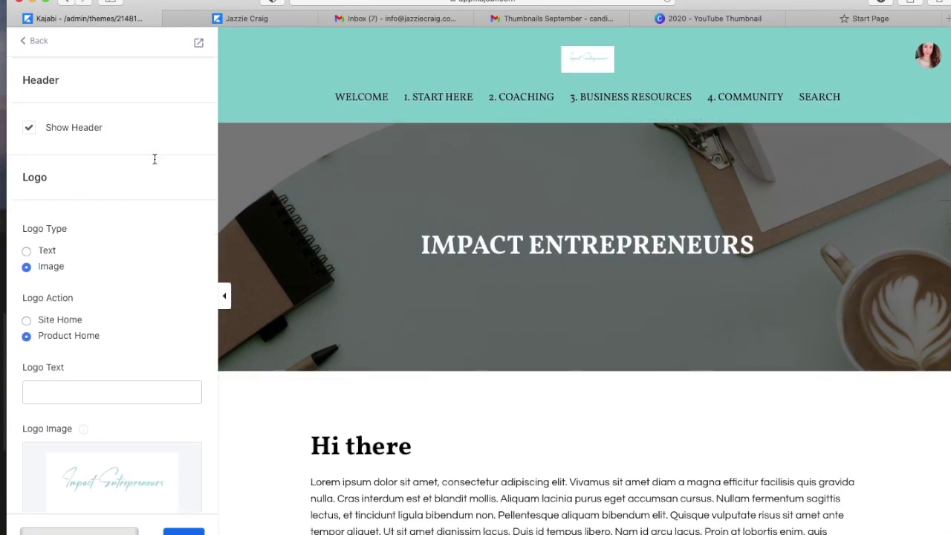
{"action": "scroll", "coordinate": [154, 163], "scroll_direction": "down", "scroll_amount": 1}
{"action": "scroll", "coordinate": [154, 163], "scroll_direction": "down", "scroll_amount": 4}
{"action": "scroll", "coordinate": [154, 162], "scroll_direction": "down", "scroll_amount": 4}
{"action": "scroll", "coordinate": [153, 163], "scroll_direction": "down", "scroll_amount": 2}
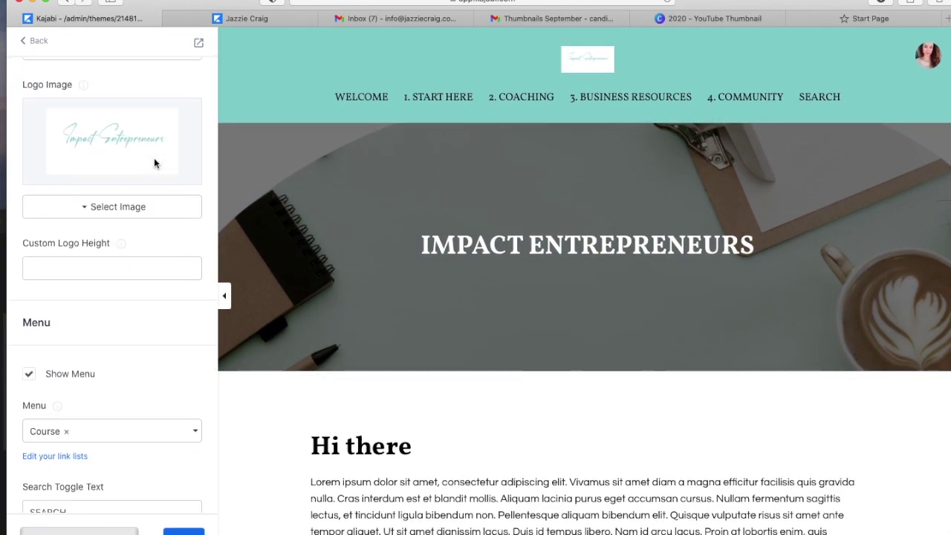
- Exit the theme editor and go to the website Design page's Navigation Menus
{"action": "left_click", "coordinate": [32, 41]}
{"action": "left_click", "coordinate": [33, 42]}
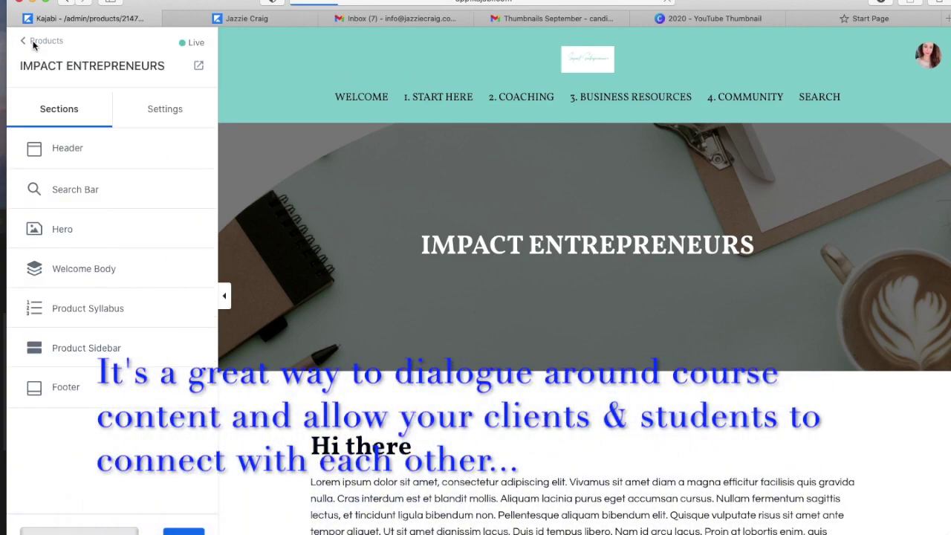
{"action": "left_click", "coordinate": [56, 97]}
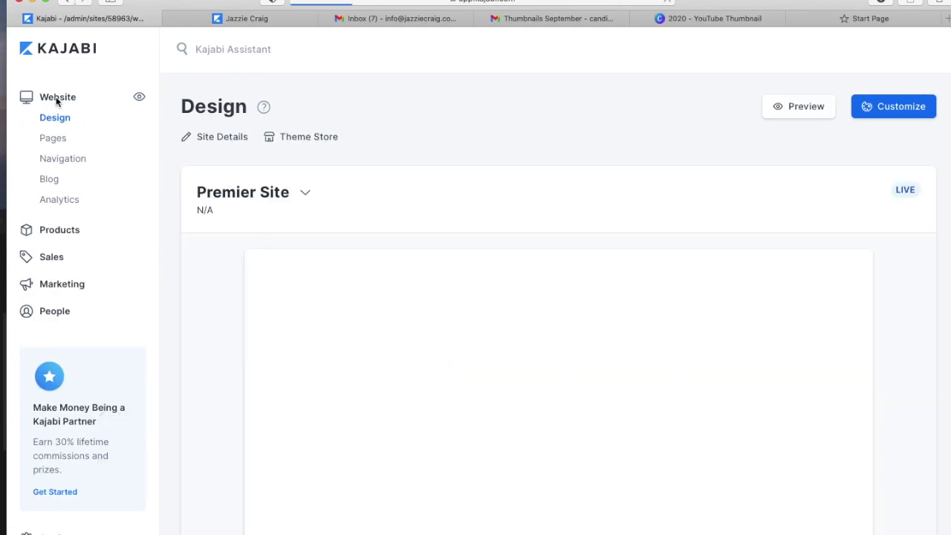
{"action": "left_click", "coordinate": [59, 162]}
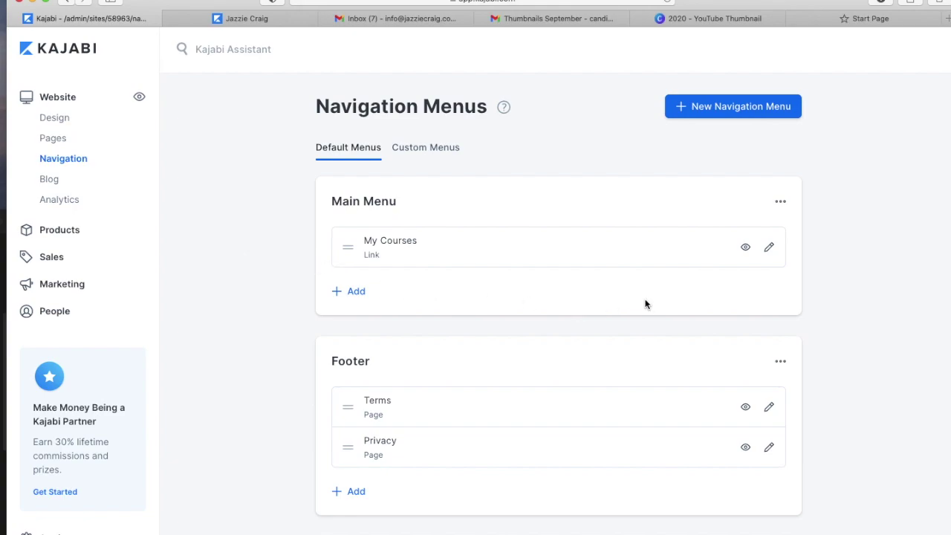
- Review the default Main Menu and Footer menus, then view the Custom Menus including Course
{"action": "scroll", "coordinate": [850, 302], "scroll_direction": "down", "scroll_amount": 2}
{"action": "scroll", "coordinate": [851, 302], "scroll_direction": "down", "scroll_amount": 3}
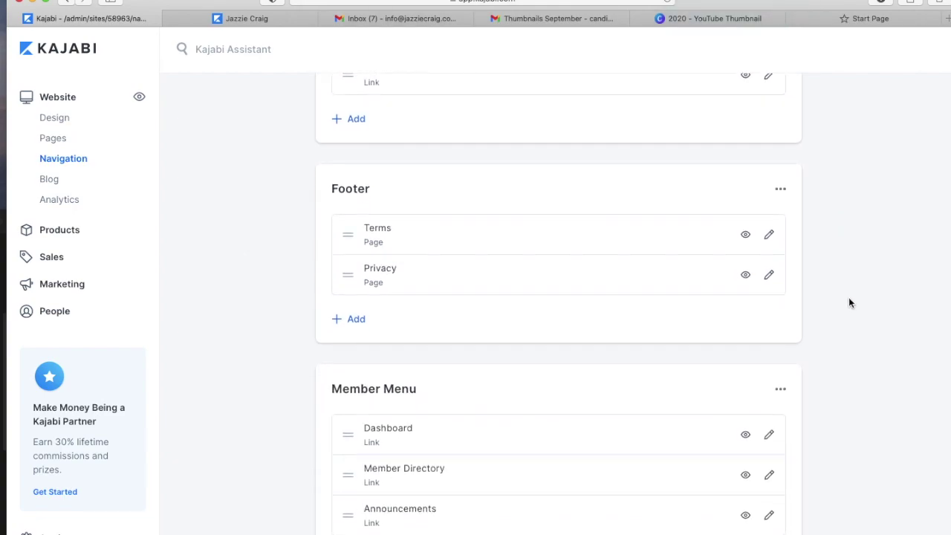
{"action": "scroll", "coordinate": [851, 302], "scroll_direction": "down", "scroll_amount": 1}
{"action": "scroll", "coordinate": [851, 302], "scroll_direction": "down", "scroll_amount": 1}
{"action": "scroll", "coordinate": [851, 302], "scroll_direction": "down", "scroll_amount": 1}
{"action": "scroll", "coordinate": [849, 302], "scroll_direction": "down", "scroll_amount": 3}
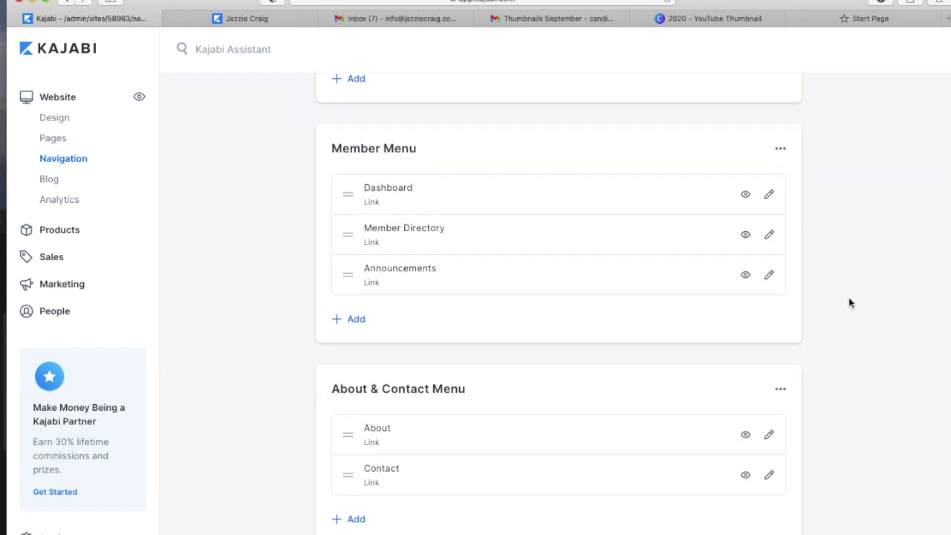
{"action": "scroll", "coordinate": [849, 302], "scroll_direction": "up", "scroll_amount": 4}
{"action": "scroll", "coordinate": [849, 302], "scroll_direction": "up", "scroll_amount": 4}
{"action": "scroll", "coordinate": [850, 303], "scroll_direction": "up", "scroll_amount": 3}
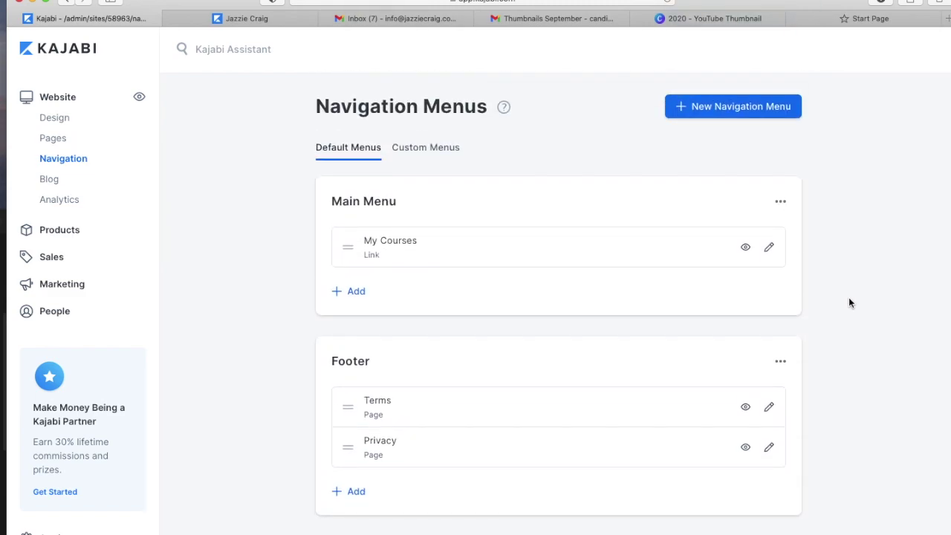
{"action": "left_click", "coordinate": [429, 153]}
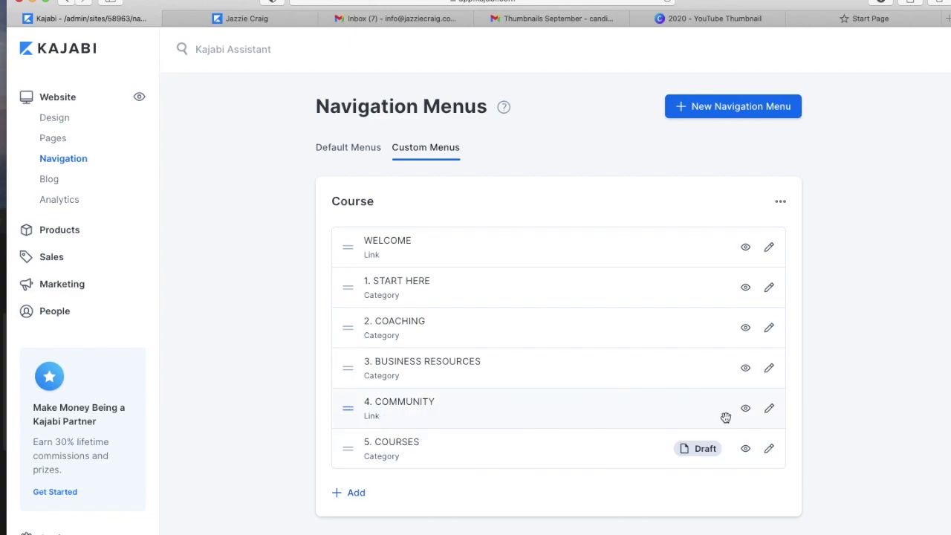
- Open the 4. COMMUNITY link's settings to check its path, then switch to the live site
{"action": "left_click", "coordinate": [769, 410]}
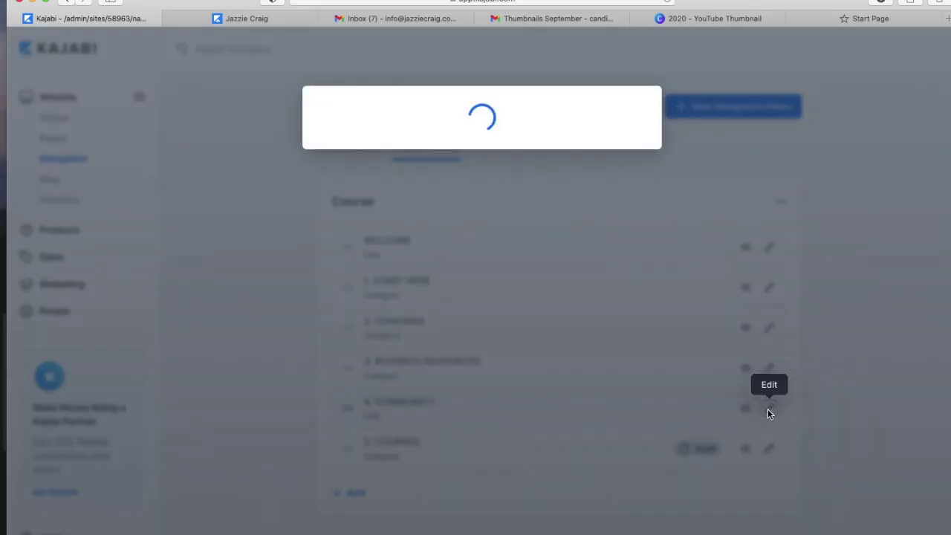
{"action": "left_click", "coordinate": [627, 191]}
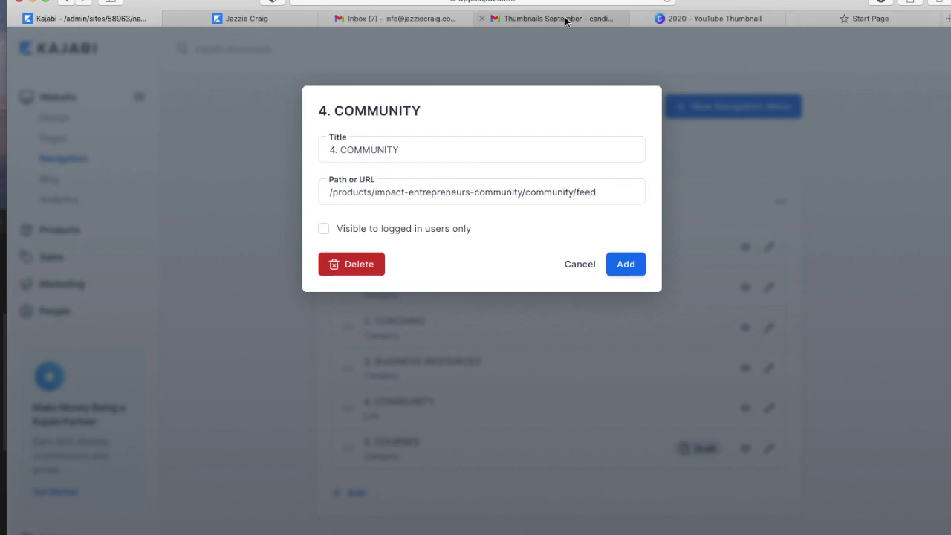
{"action": "left_click", "coordinate": [847, 18]}
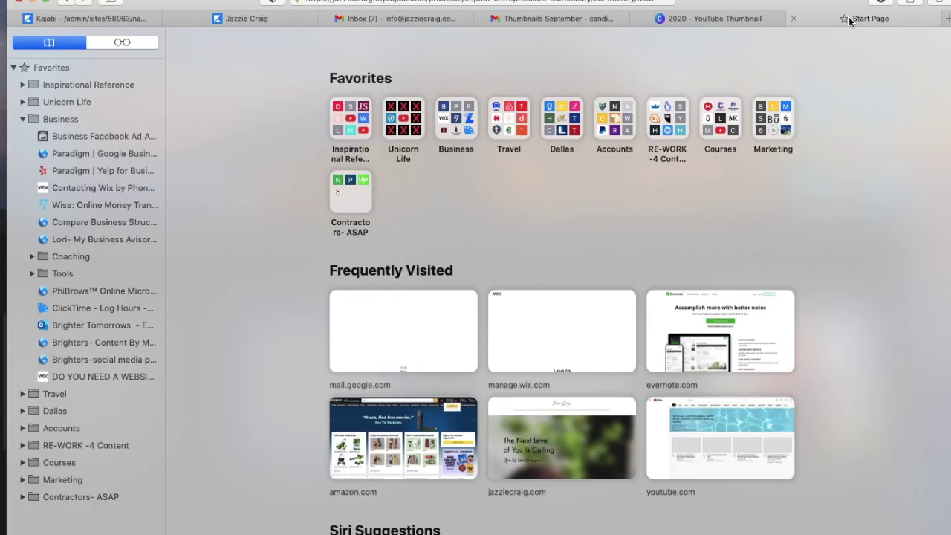
{"action": "left_click", "coordinate": [282, 26]}
- Check the feed's products/impact-entrepreneurs-community address and reopen the 4. COMMUNITY link's path in Kajabi
{"action": "left_click", "coordinate": [618, 97]}
{"action": "left_click", "coordinate": [554, 2]}
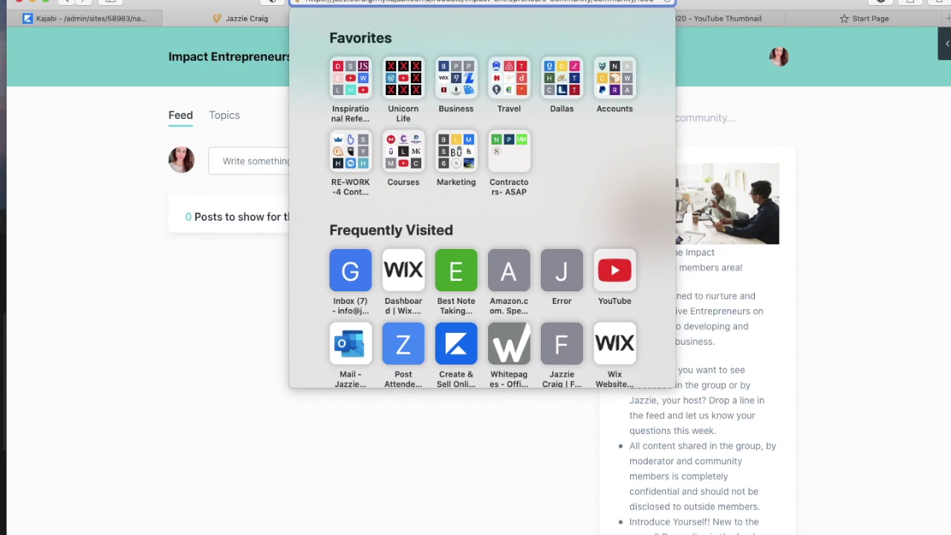
{"action": "left_click_drag", "start_coordinate": [429, 2], "coordinate": [659, 3]}
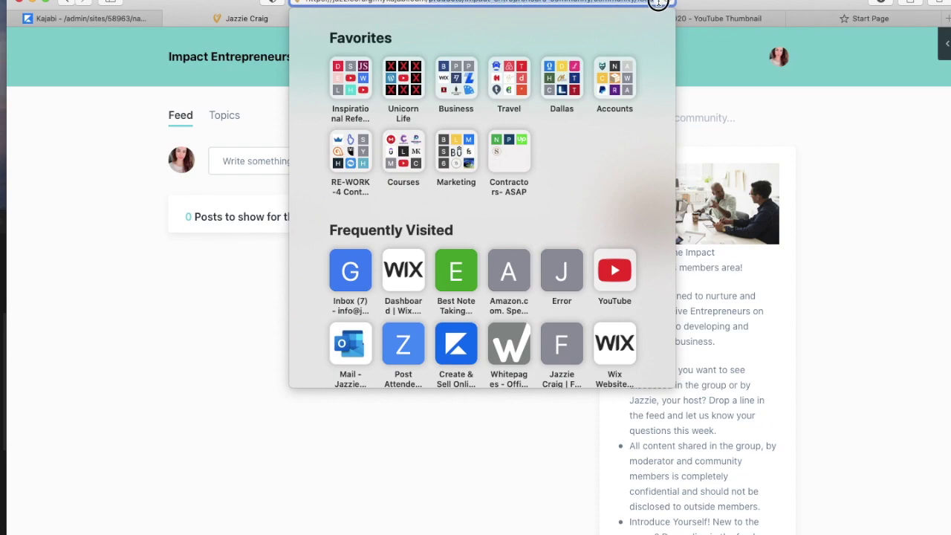
{"action": "mouse_move", "coordinate": [86, 18]}
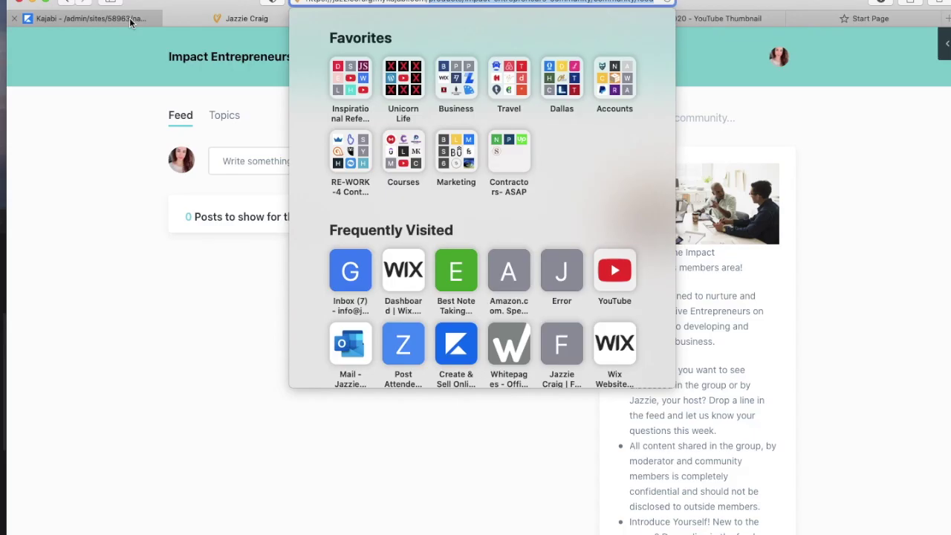
{"action": "left_click", "coordinate": [130, 22]}
{"action": "left_click", "coordinate": [479, 190]}
{"action": "left_click", "coordinate": [512, 195]}
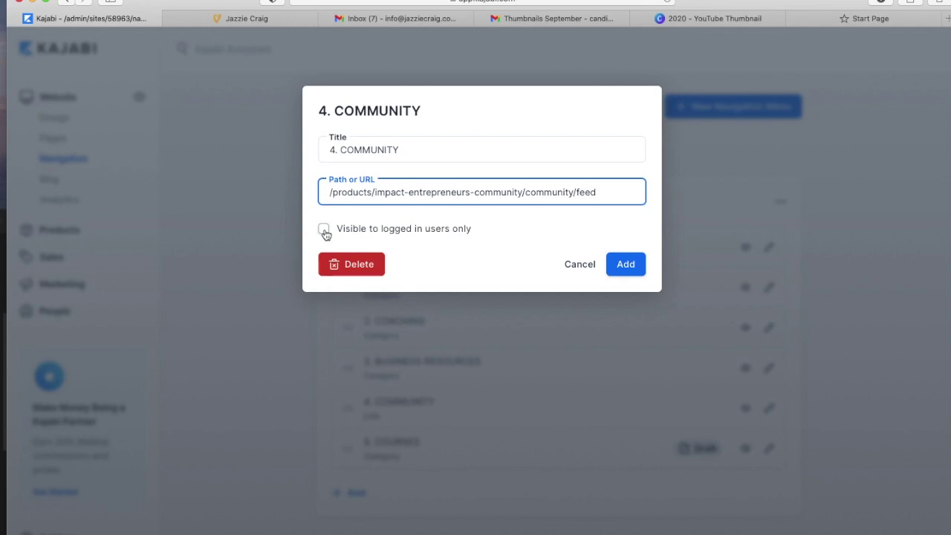
- Make the 4. COMMUNITY link visible to logged-in users only, save it, and return to the live page
{"action": "left_click", "coordinate": [324, 230]}
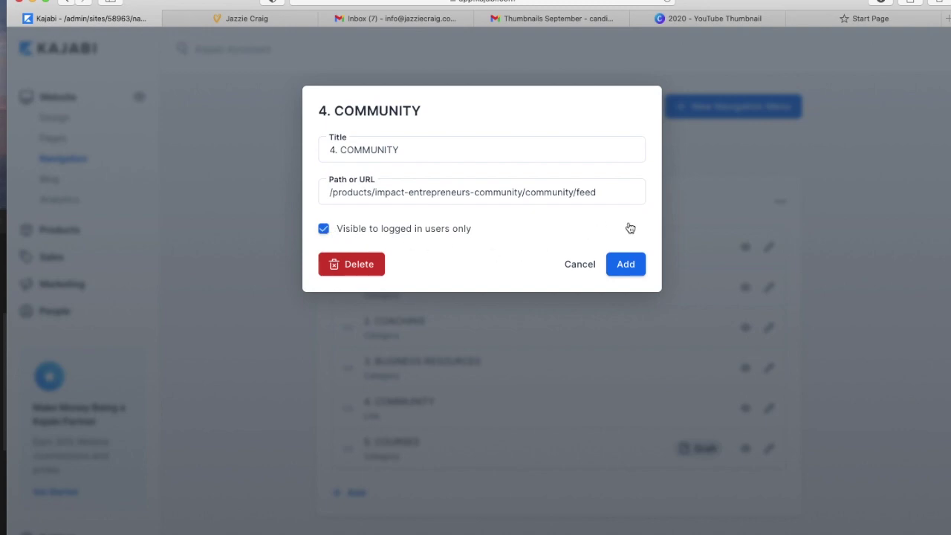
{"action": "left_click", "coordinate": [628, 268]}
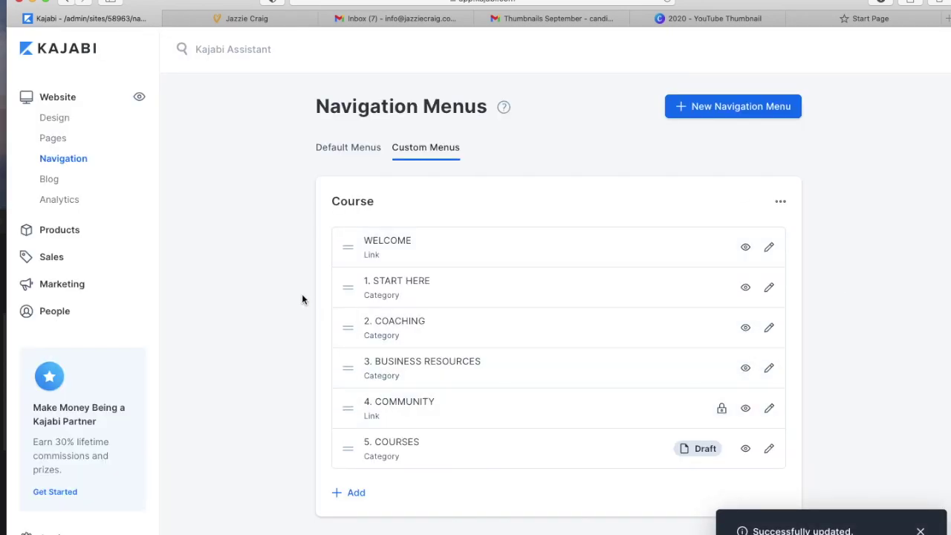
{"action": "left_click", "coordinate": [273, 20]}
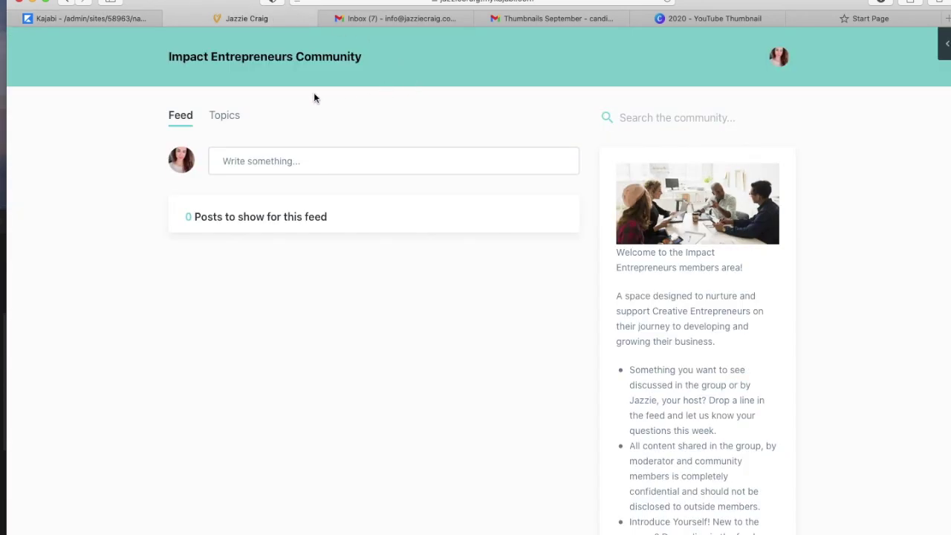
{"action": "left_click", "coordinate": [66, 2]}
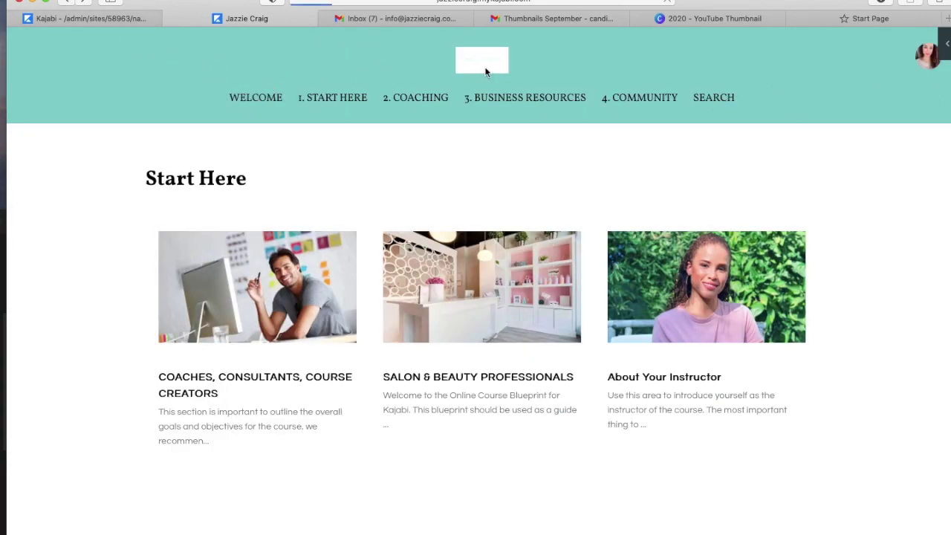
{"action": "scroll", "coordinate": [604, 215], "scroll_direction": "down", "scroll_amount": 3}
{"action": "scroll", "coordinate": [604, 216], "scroll_direction": "down", "scroll_amount": 10}
{"action": "scroll", "coordinate": [605, 218], "scroll_direction": "up", "scroll_amount": 15}
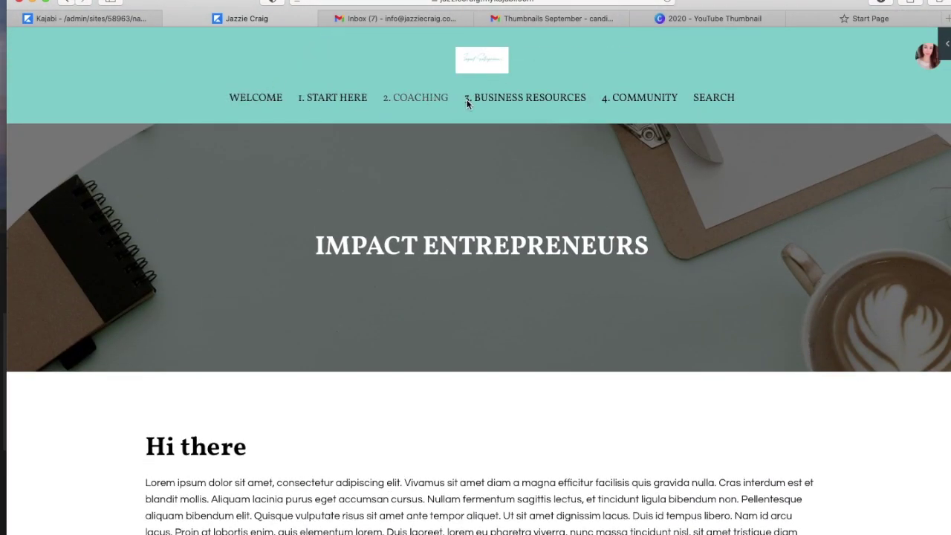
{"action": "left_click", "coordinate": [634, 99]}
{"action": "scroll", "coordinate": [550, 348], "scroll_direction": "down", "scroll_amount": 2}
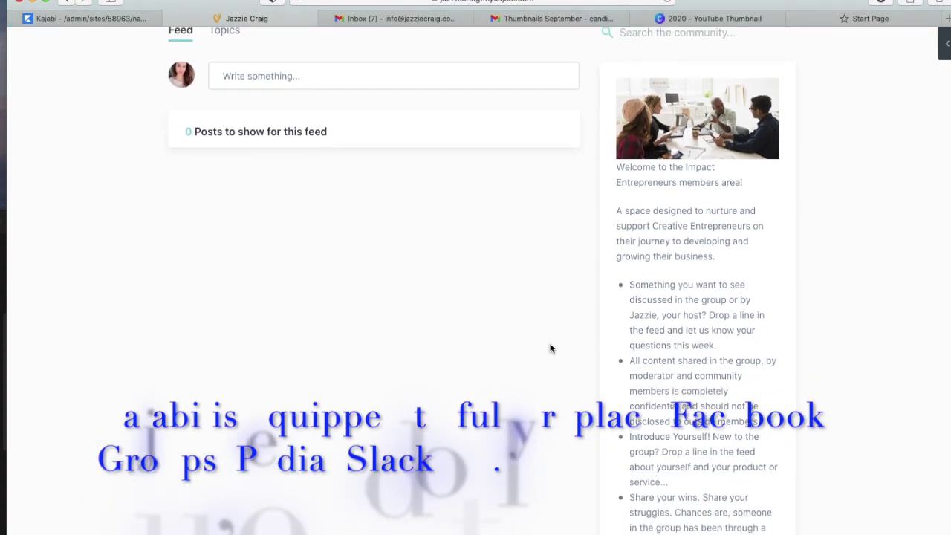
{"action": "scroll", "coordinate": [550, 348], "scroll_direction": "down", "scroll_amount": 3}
{"action": "scroll", "coordinate": [550, 349], "scroll_direction": "up", "scroll_amount": 5}
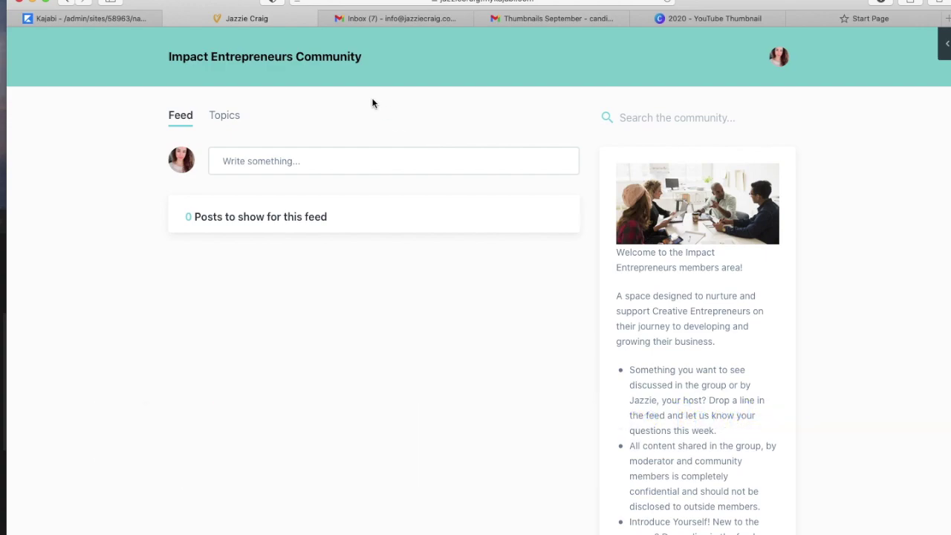
{"action": "left_click", "coordinate": [132, 18]}
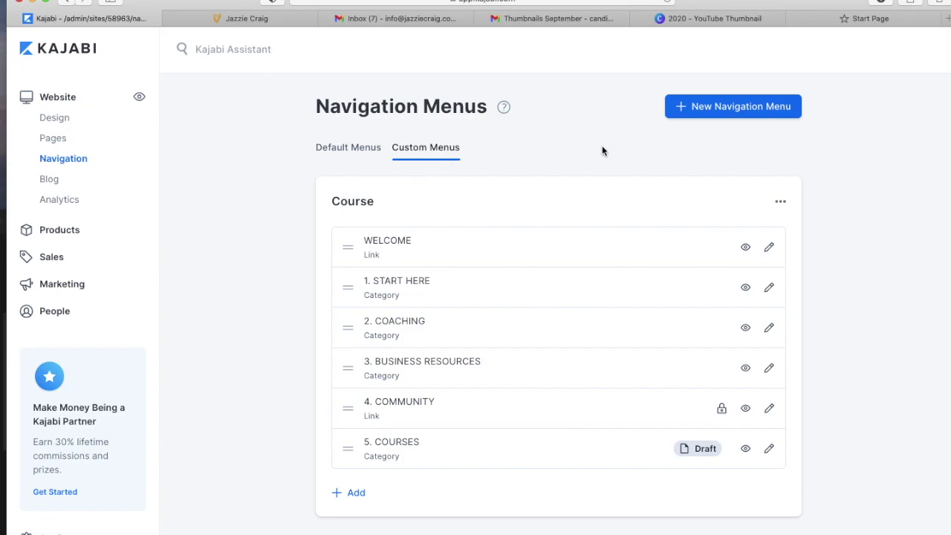
- Scroll the Navigation Menus page to review the Course menu with the locked 4. COMMUNITY link
{"action": "scroll", "coordinate": [841, 294], "scroll_direction": "down", "scroll_amount": 1}
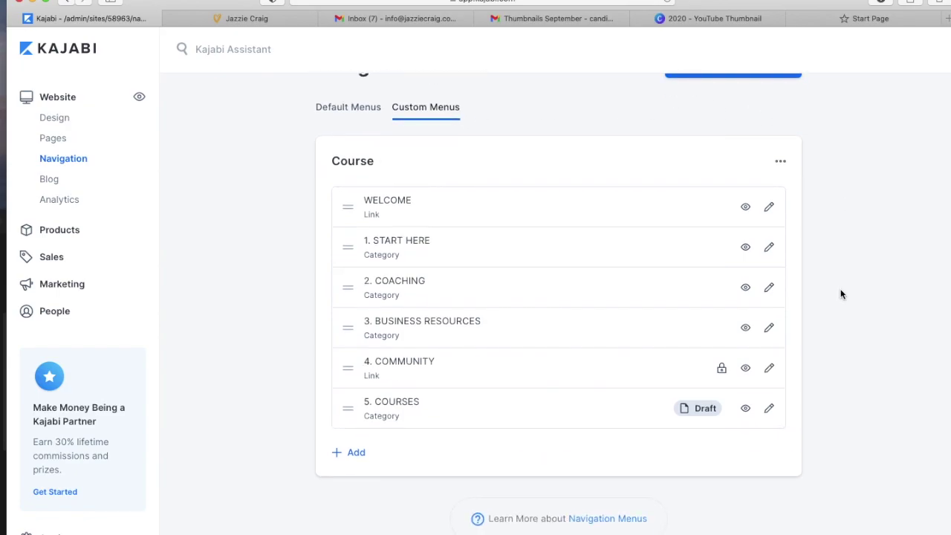